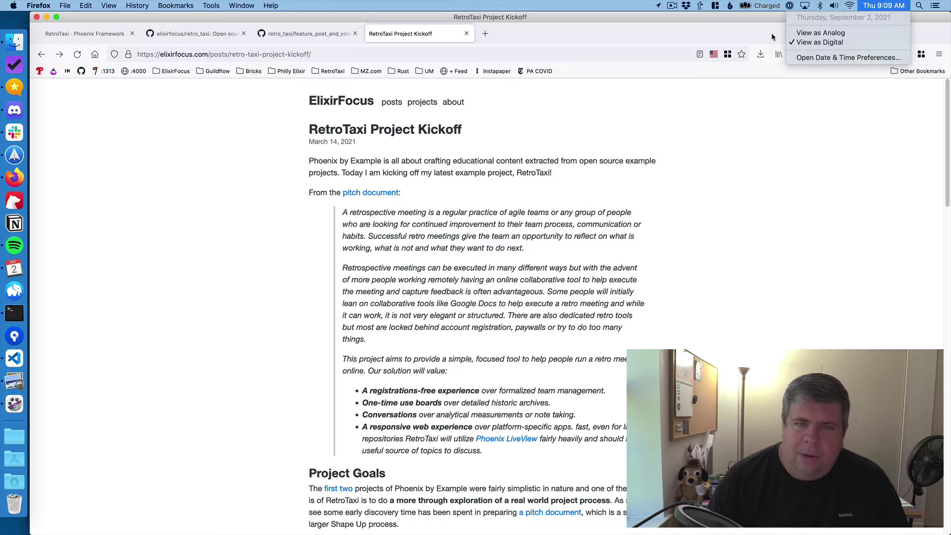
# - Open the Feature Post and Vote pitch, glance at the retro_taxi repo page, then read its Problem and Solution sections
pyautogui.click(306, 259)
pyautogui.click(303, 35)
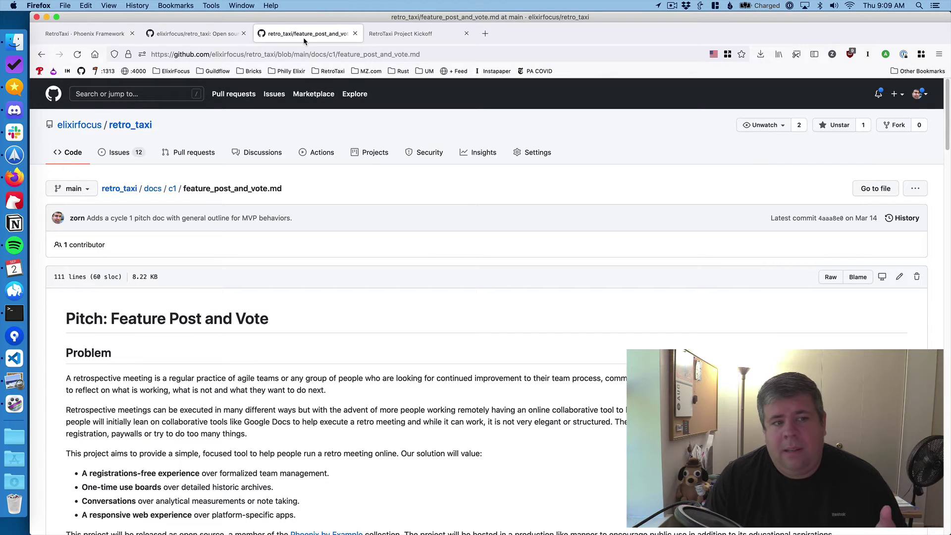
pyautogui.click(198, 34)
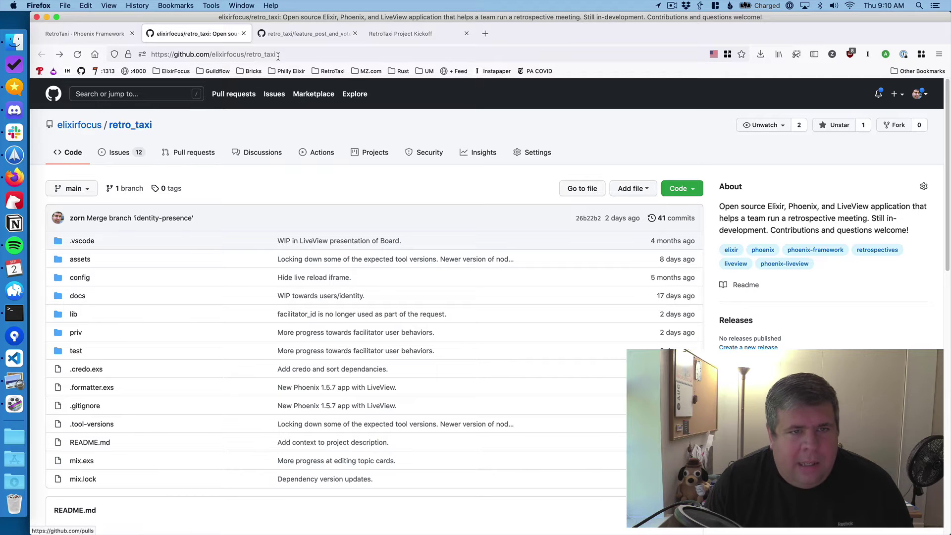
pyautogui.hotkey('ctrl', 'Tab')
pyautogui.scroll(-5, 232, 281)
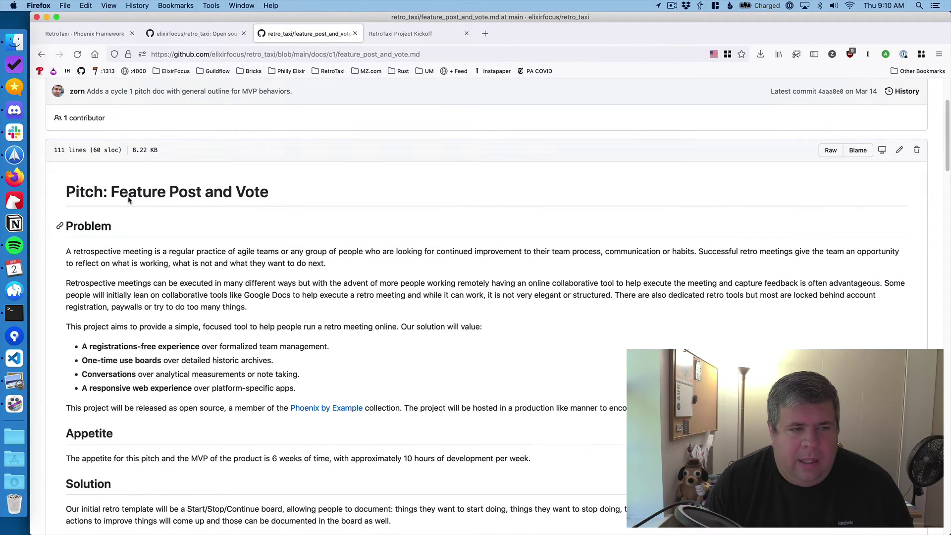
pyautogui.scroll(-5, 195, 293)
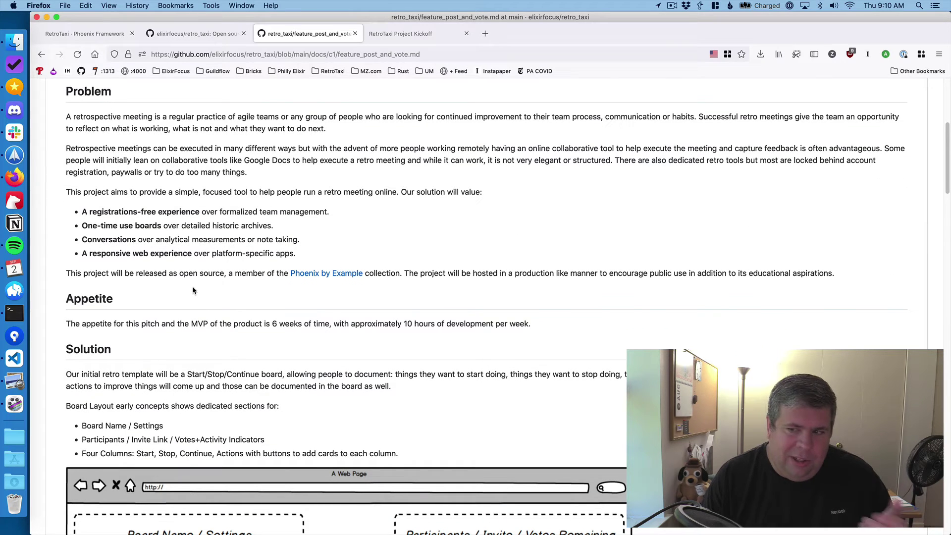
# - Scroll through the board mockups in the RetroTaxi Project Kickoff post, then return to the Create Board form
pyautogui.click(378, 37)
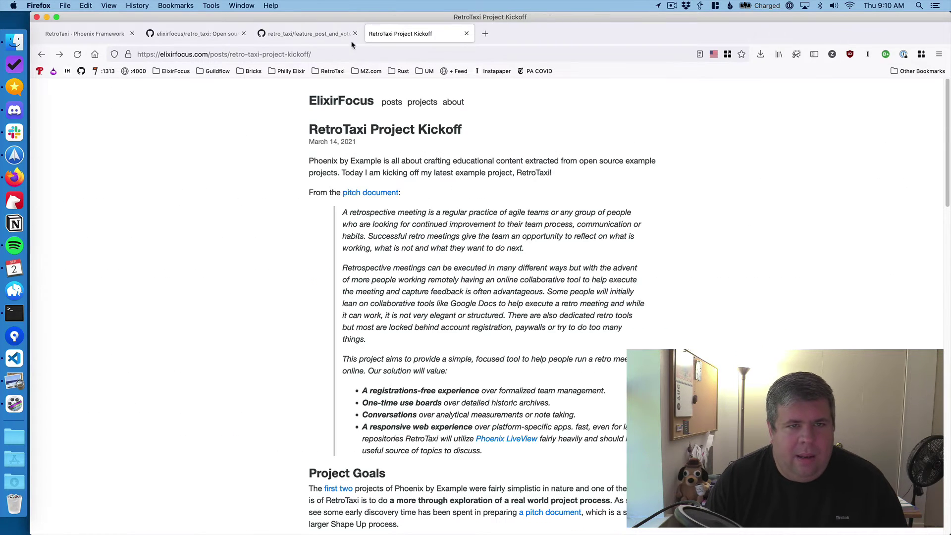
pyautogui.scroll(-10, 398, 326)
pyautogui.scroll(-15, 398, 328)
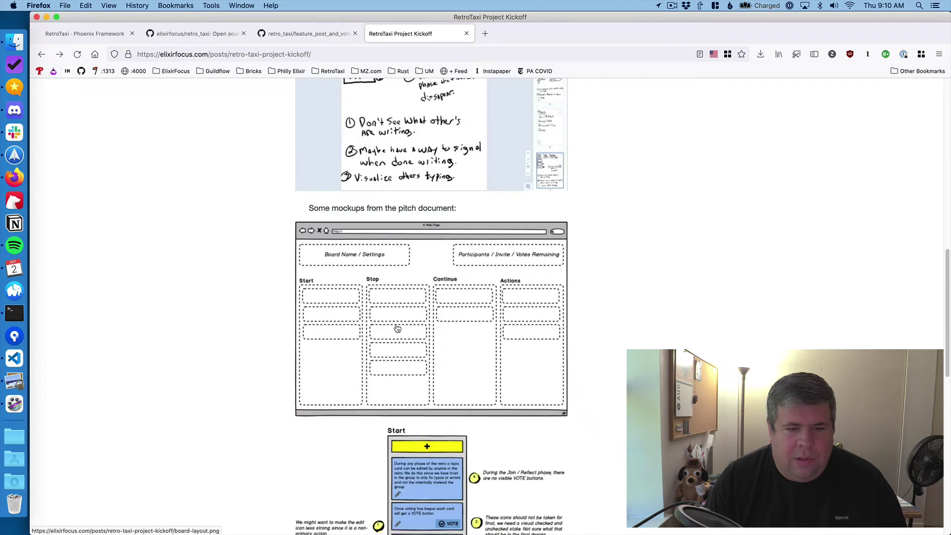
pyautogui.scroll(15, 396, 325)
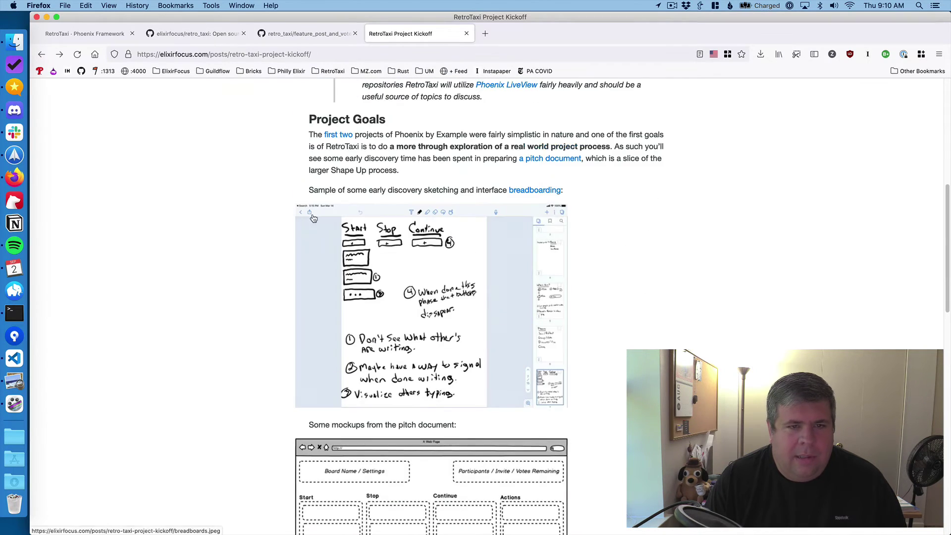
pyautogui.click(82, 38)
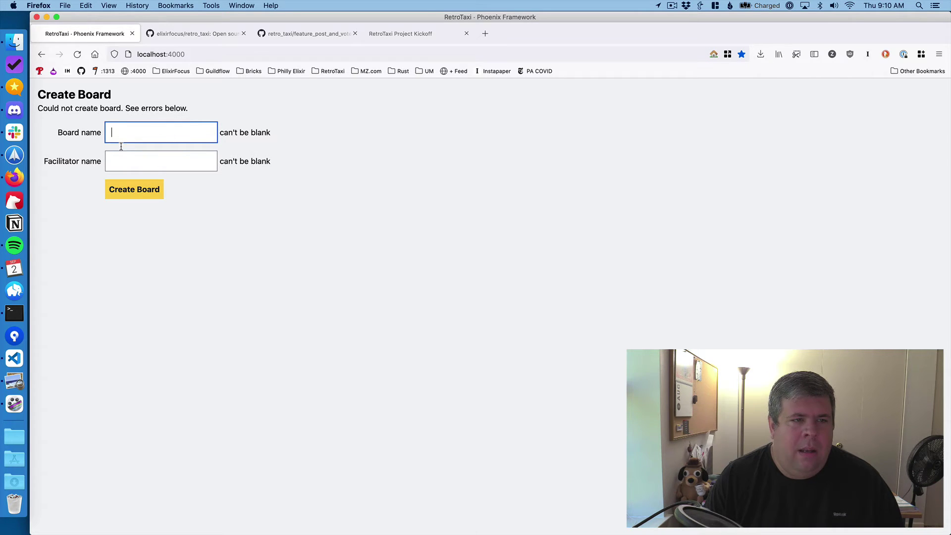
# - Reload the form and enter board name 'One Demo' and the facilitator's capitalized full name
pyautogui.click(134, 71)
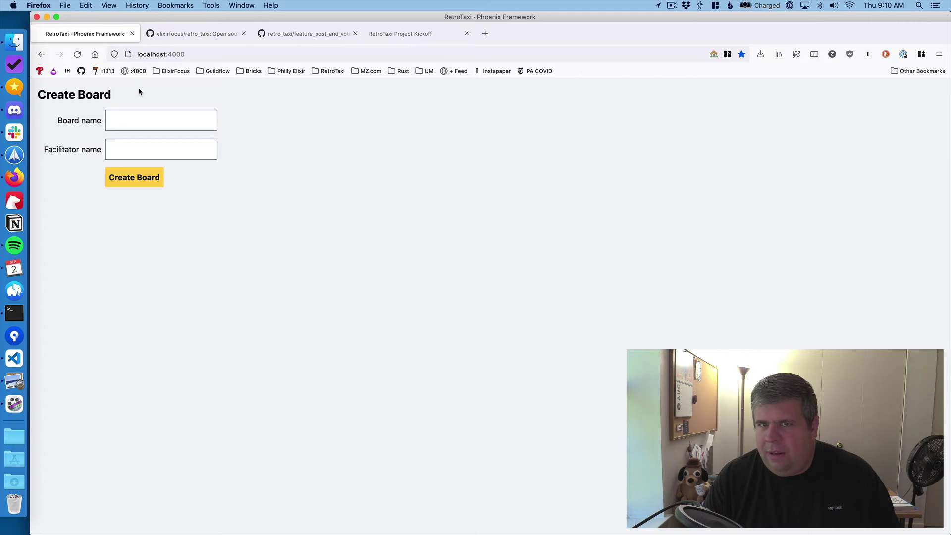
pyautogui.click(143, 113)
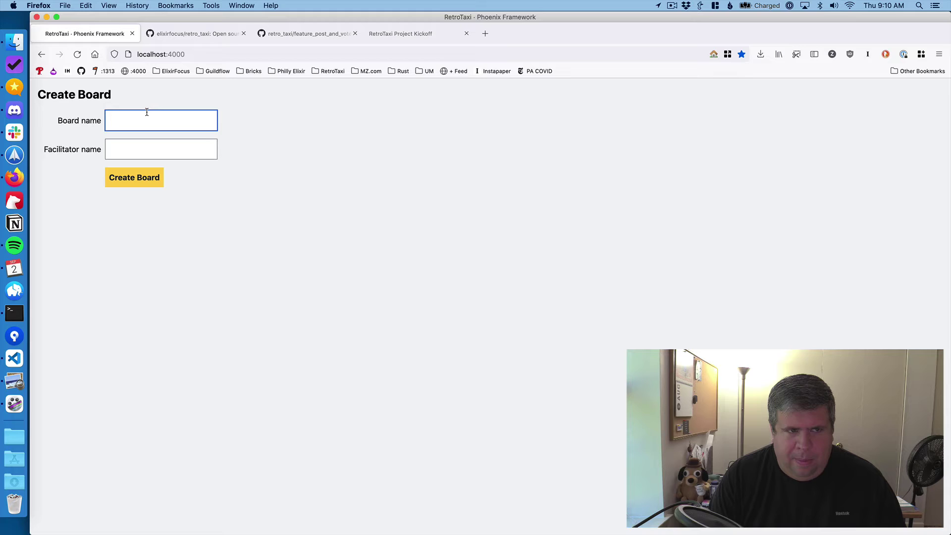
pyautogui.write('O')
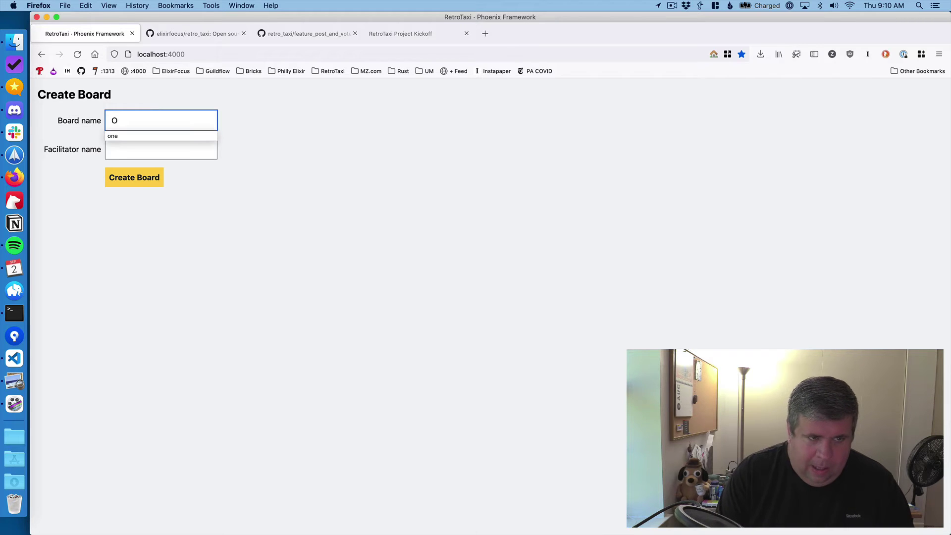
pyautogui.write('ne Demo')
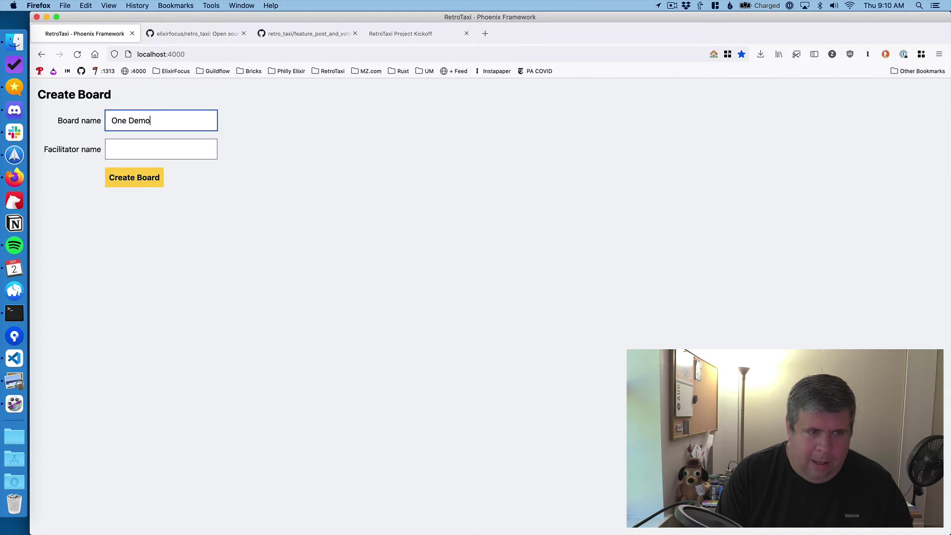
pyautogui.press('Tab')
pyautogui.write('Mike zornek')
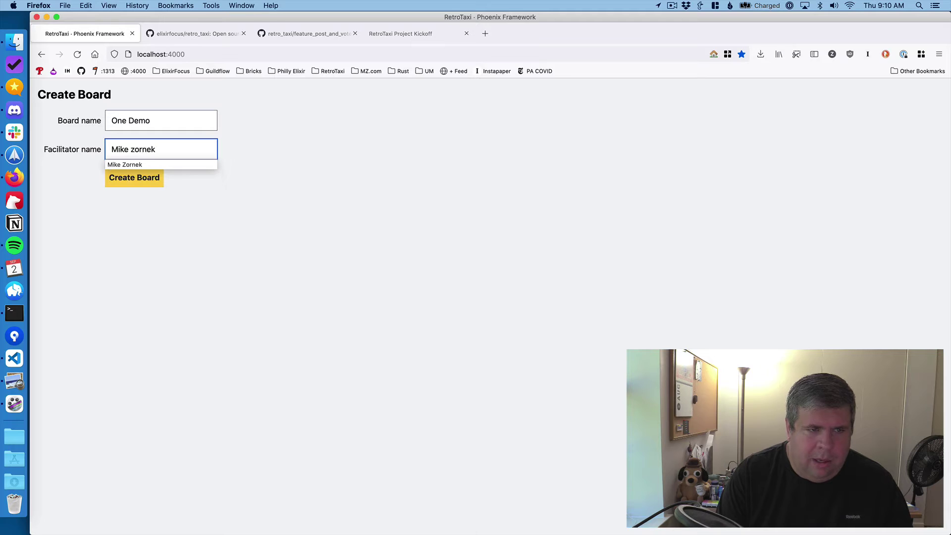
pyautogui.press('BackSpace')
pyautogui.press('BackSpace')
pyautogui.press('BackSpace')
pyautogui.press('BackSpace')
pyautogui.press('BackSpace')
pyautogui.press('BackSpace')
pyautogui.write('zorn')
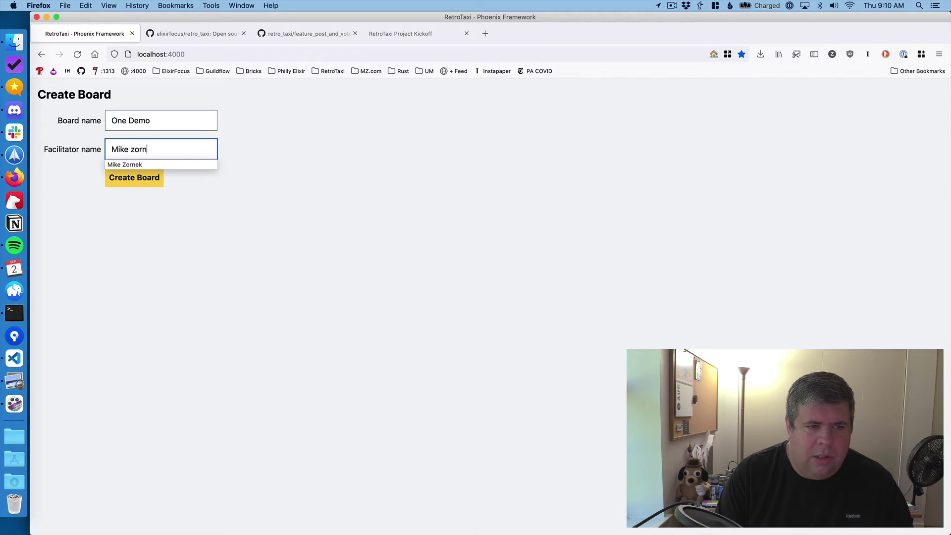
pyautogui.press('BackSpace')
pyautogui.press('BackSpace')
pyautogui.press('BackSpace')
pyautogui.press('BackSpace')
pyautogui.write('Zornek')
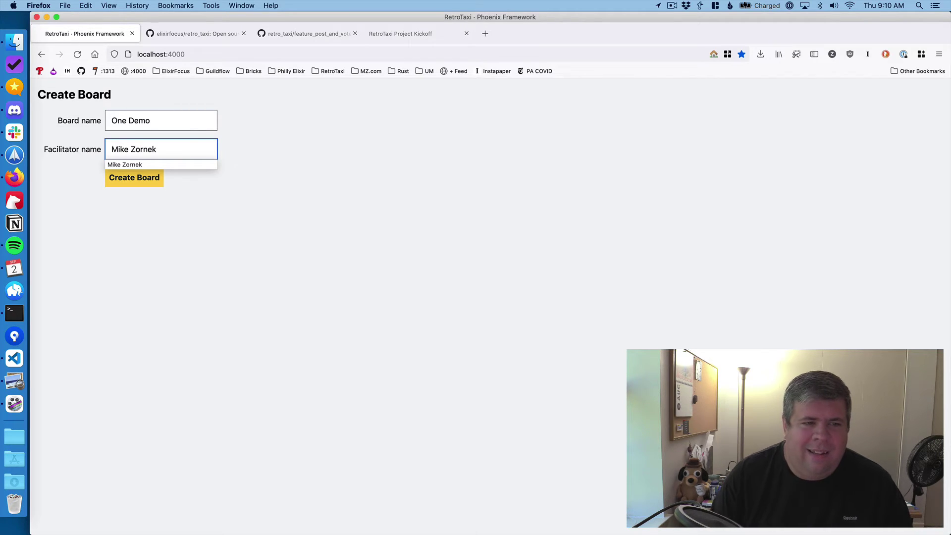
pyautogui.click(167, 177)
# - Submit the board form, then remove localhost's cookies and site data after the internal error
pyautogui.click(141, 180)
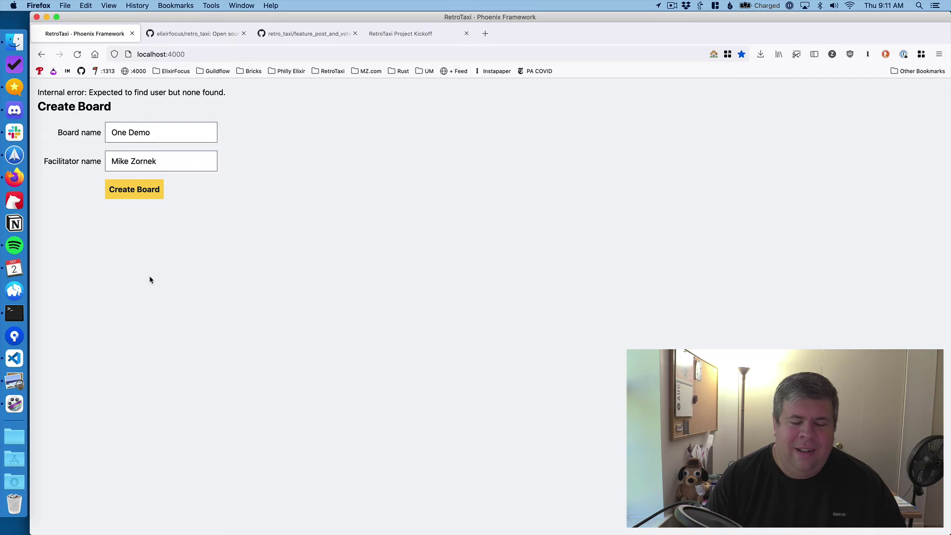
pyautogui.click(161, 54)
pyautogui.click(128, 54)
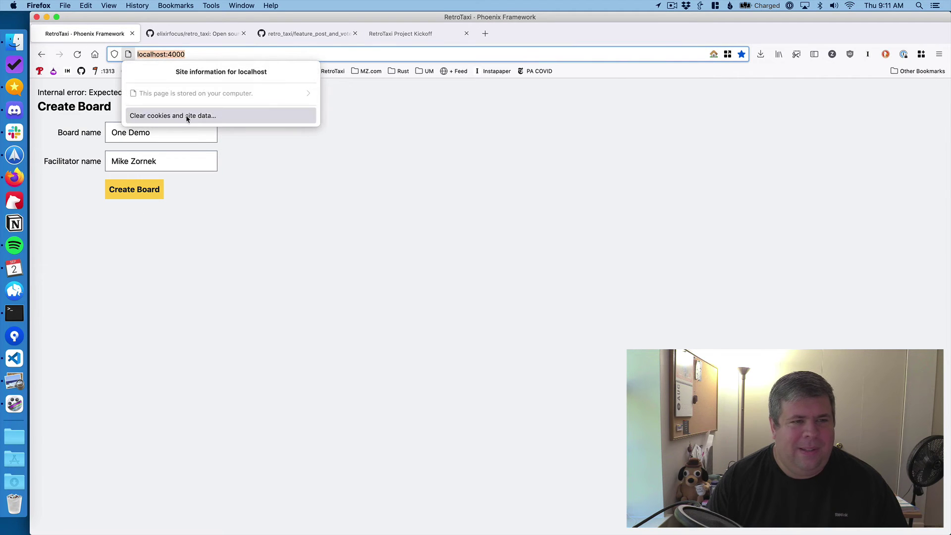
pyautogui.click(186, 116)
pyautogui.click(573, 257)
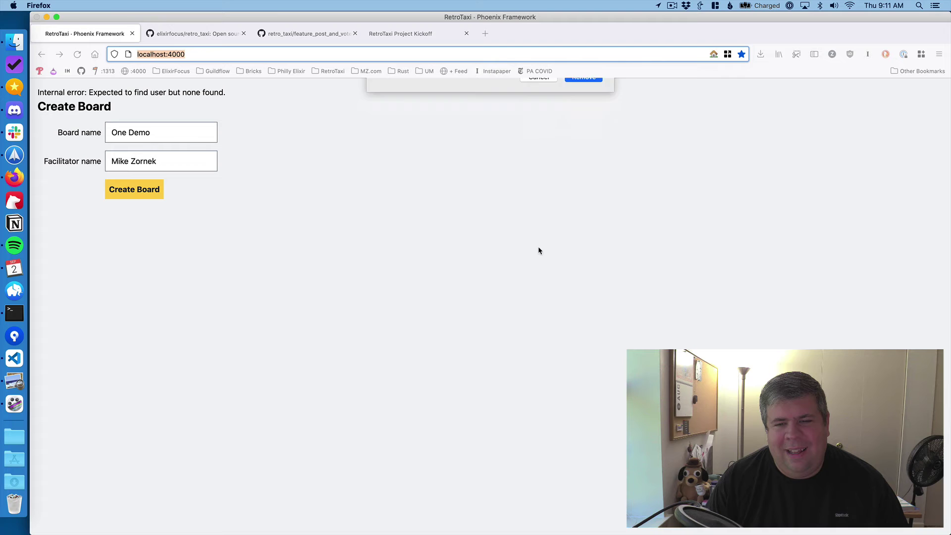
# - Reload localhost:4000 to get a fresh, empty Create Board form
pyautogui.click(79, 55)
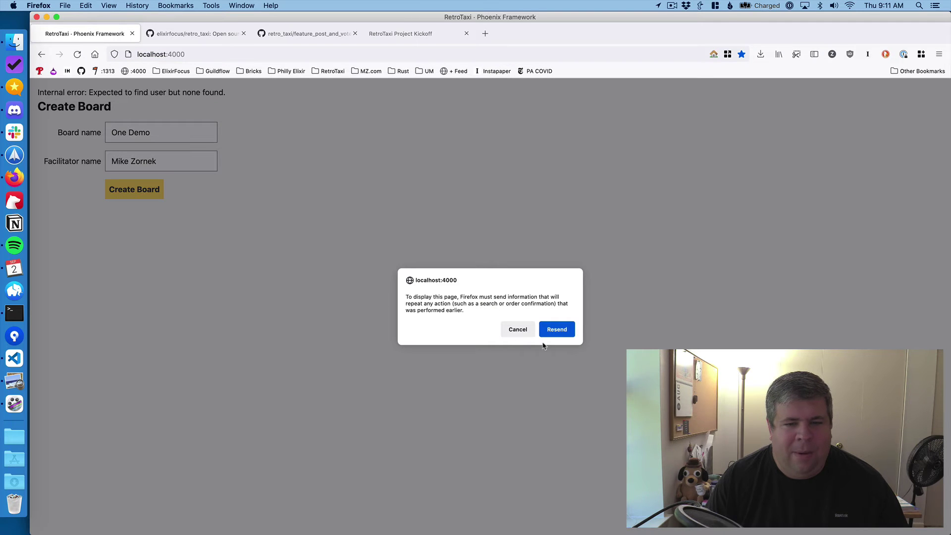
pyautogui.click(554, 329)
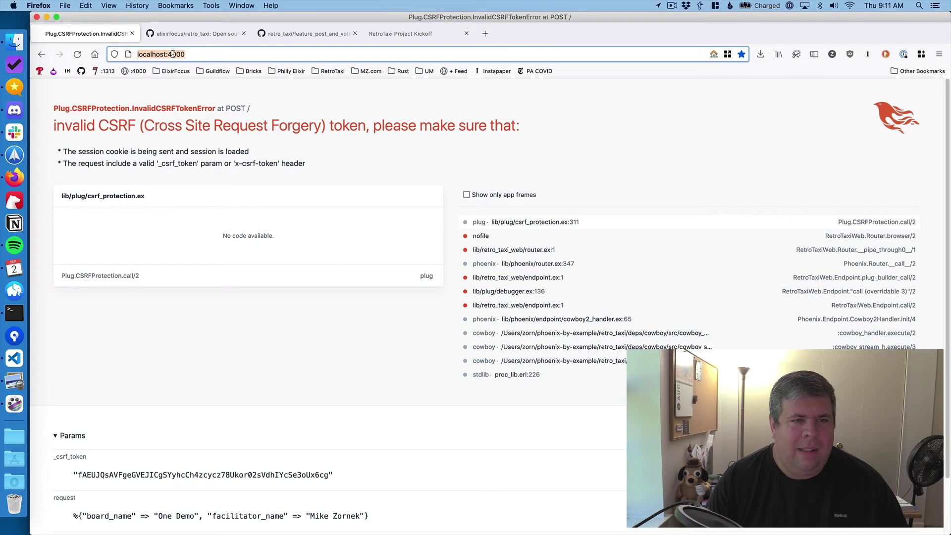
pyautogui.press('Return')
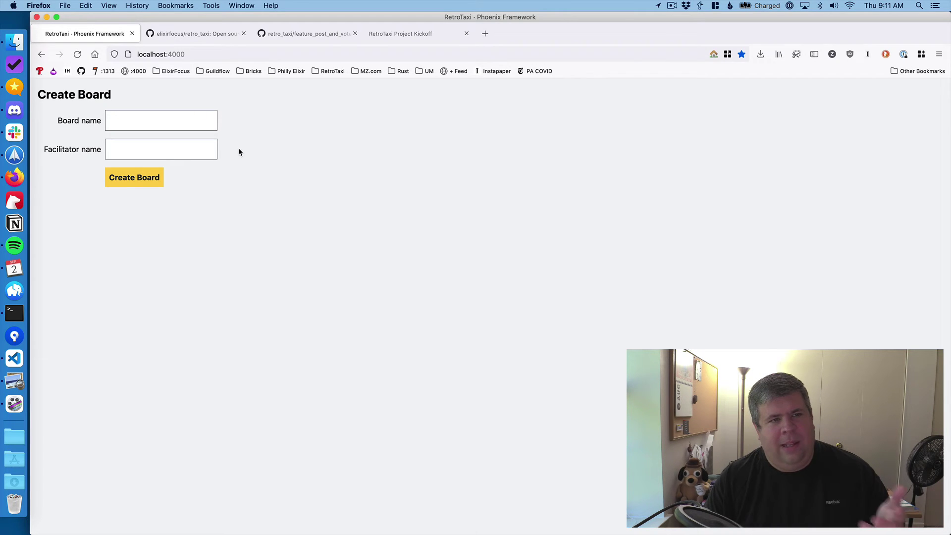
# - Confirm an empty submission shows errors, then create board 'One Demo' with the facilitator's full name
pyautogui.click(137, 179)
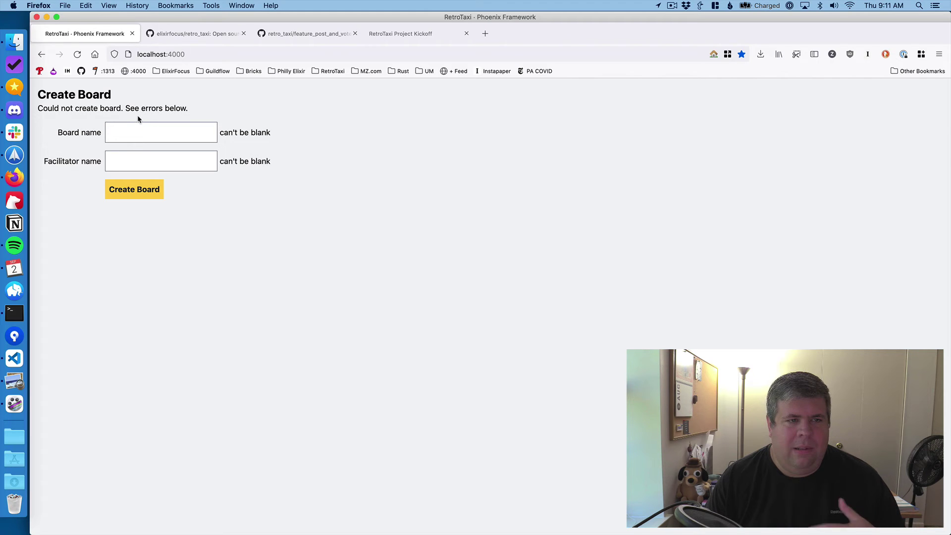
pyautogui.click(134, 129)
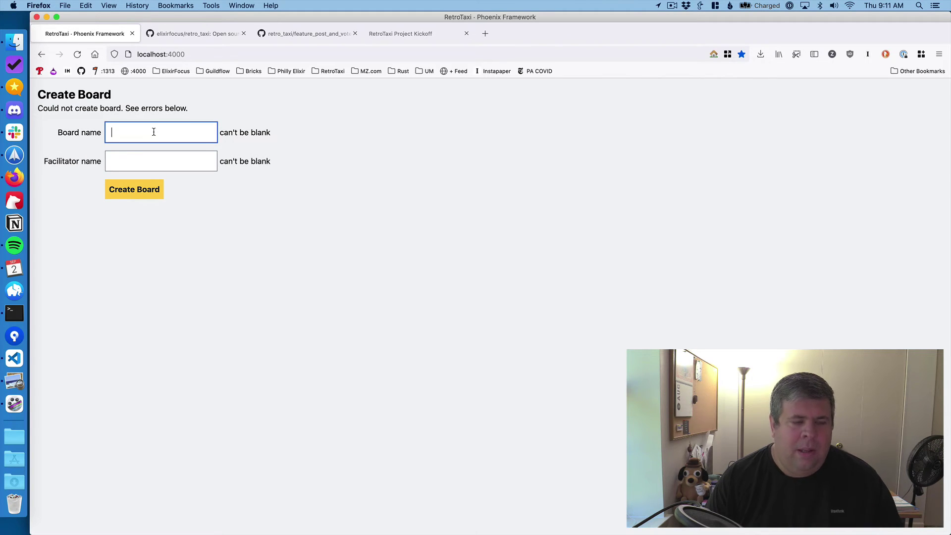
pyautogui.write('One De')
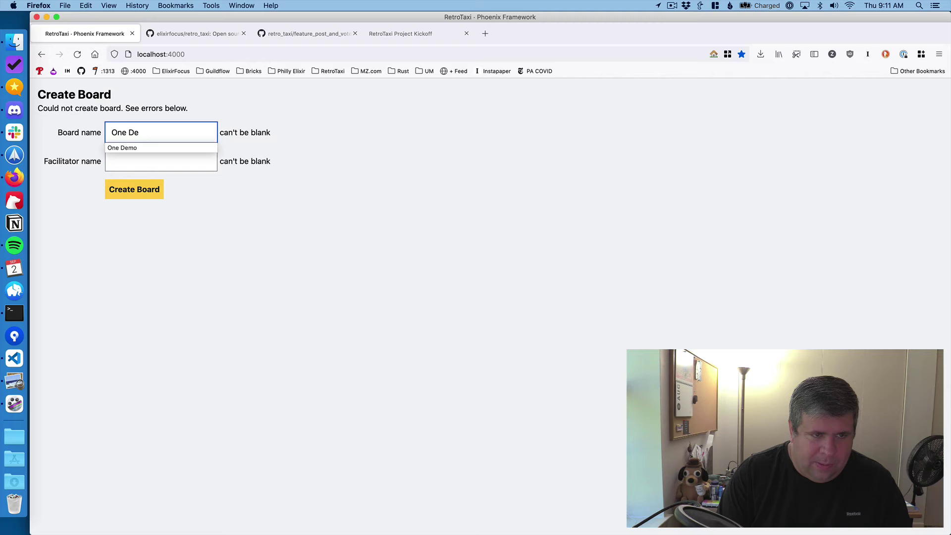
pyautogui.write('mo')
pyautogui.press('Tab')
pyautogui.write('Mike Zornek')
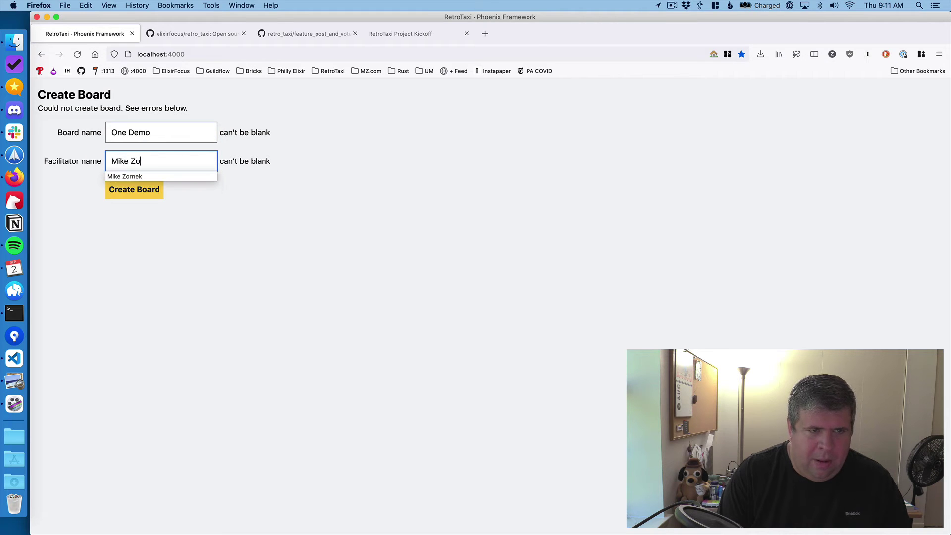
pyautogui.click(128, 188)
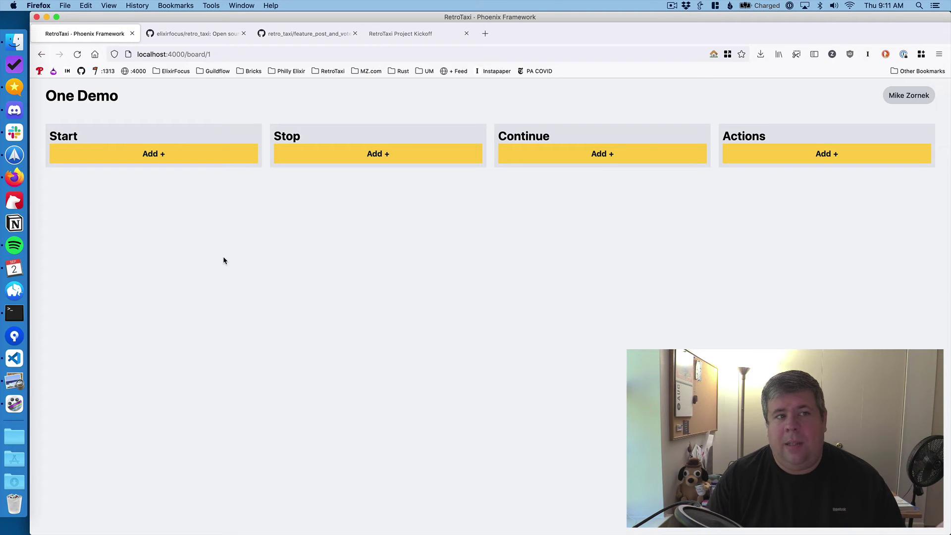
# - Select and deselect the One Demo board title, then go to the project kickoff post
pyautogui.moveTo(46, 93); pyautogui.dragTo(134, 96)
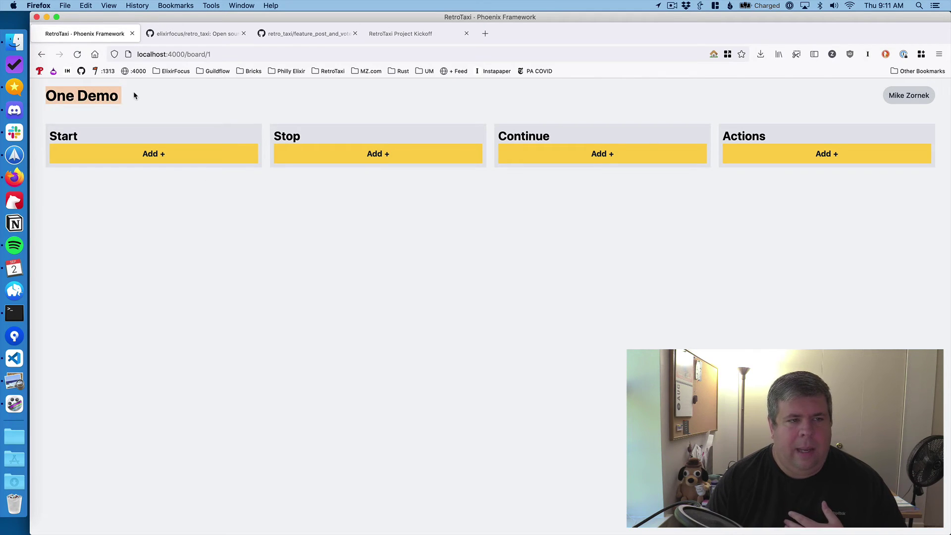
pyautogui.click(888, 104)
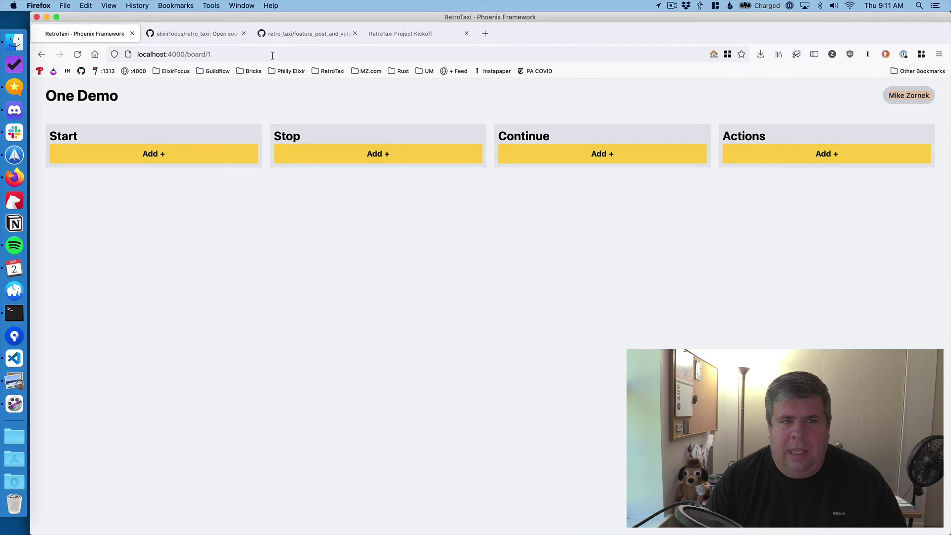
pyautogui.click(399, 33)
# - Open board-layout.png to view the Start, Stop, Continue and Actions column mockup
pyautogui.scroll(-5, 431, 244)
pyautogui.click(452, 329)
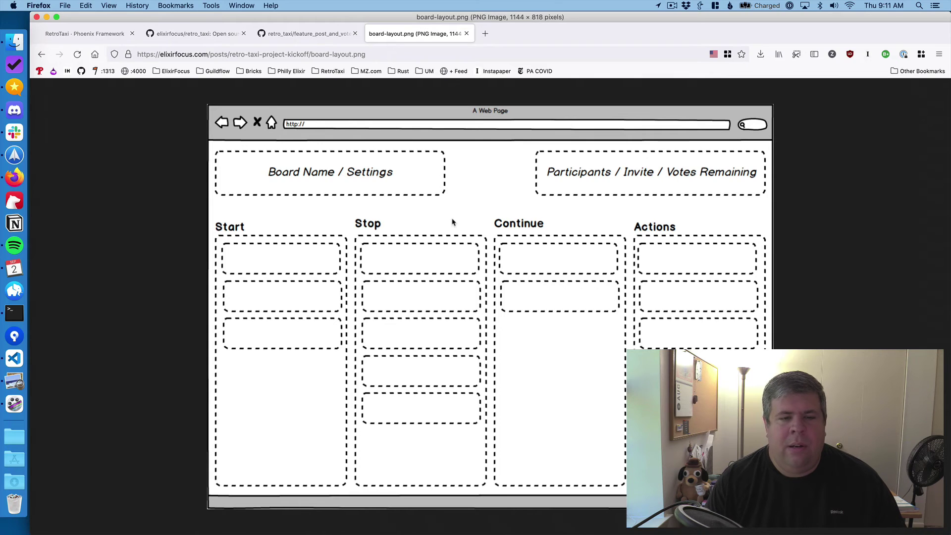
# - Back on the One Demo board, add four cards to Start, one to Stop and two to Continue
pyautogui.click(113, 32)
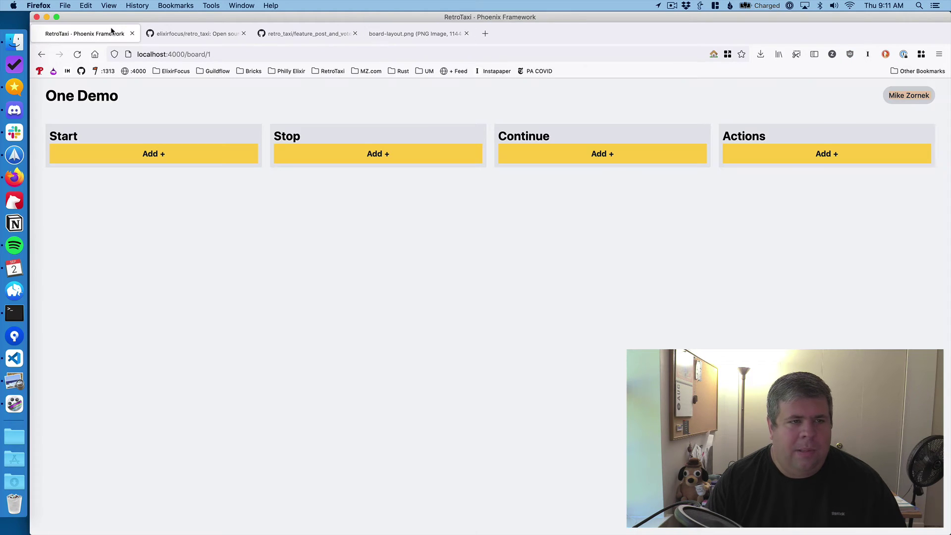
pyautogui.click(133, 161)
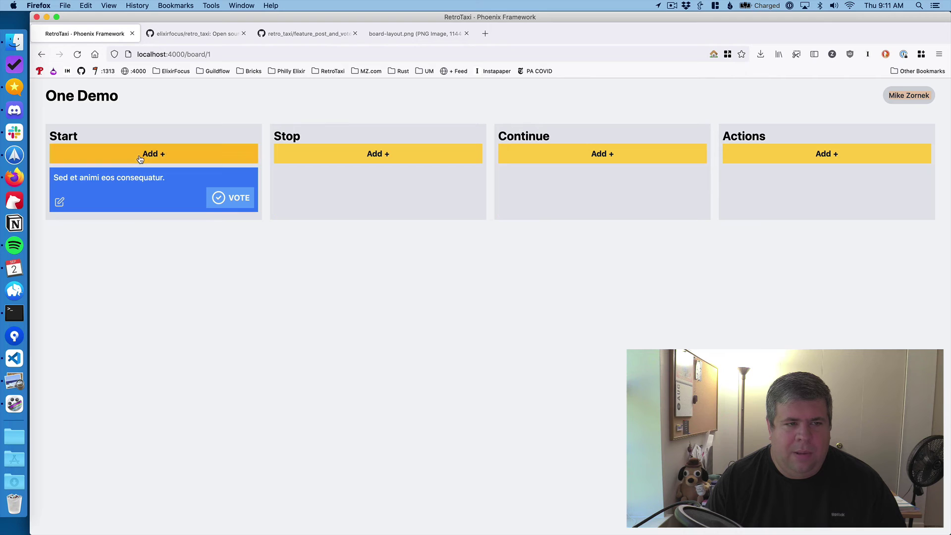
pyautogui.click(144, 156)
pyautogui.click(143, 155)
pyautogui.click(143, 155)
pyautogui.click(378, 153)
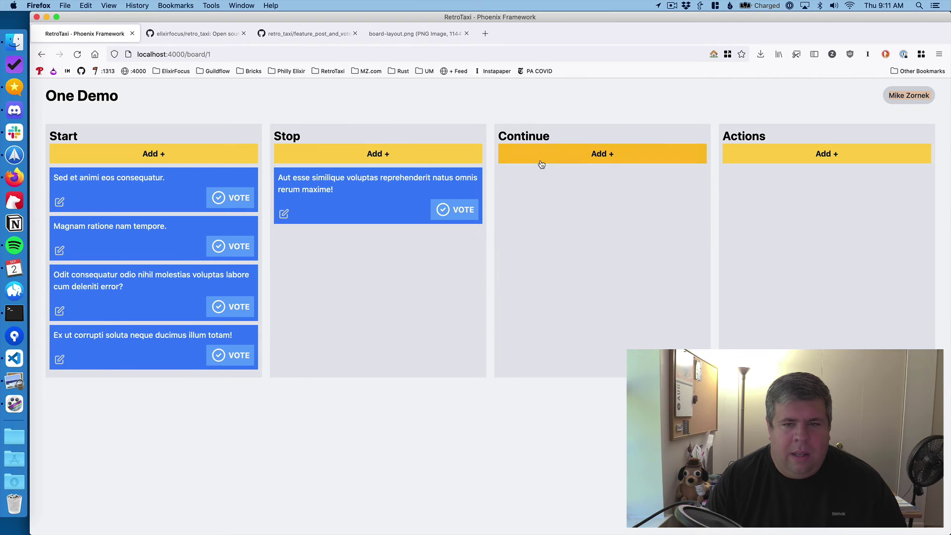
pyautogui.click(539, 162)
pyautogui.click(539, 162)
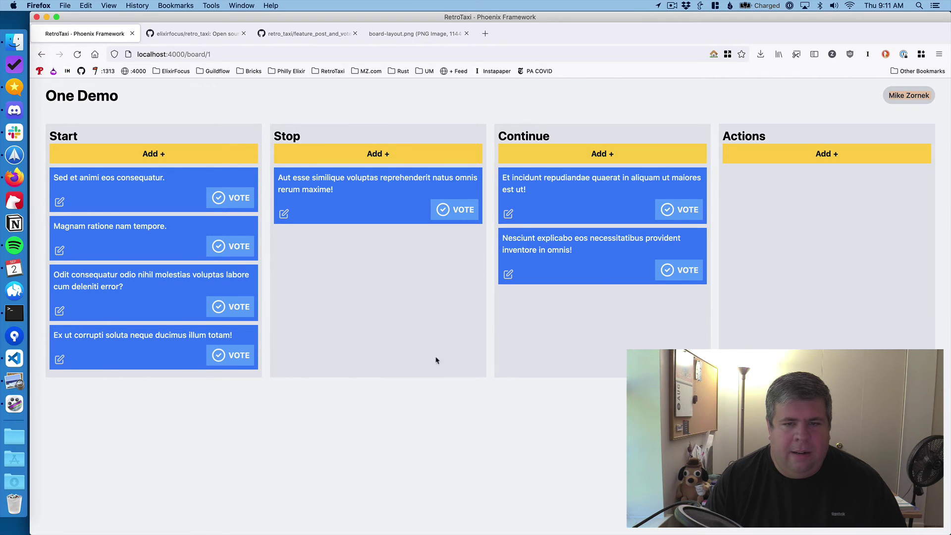
# - Change the second Start card's text to 'Edit here.' and save it
pyautogui.click(59, 250)
pyautogui.press('super+a')
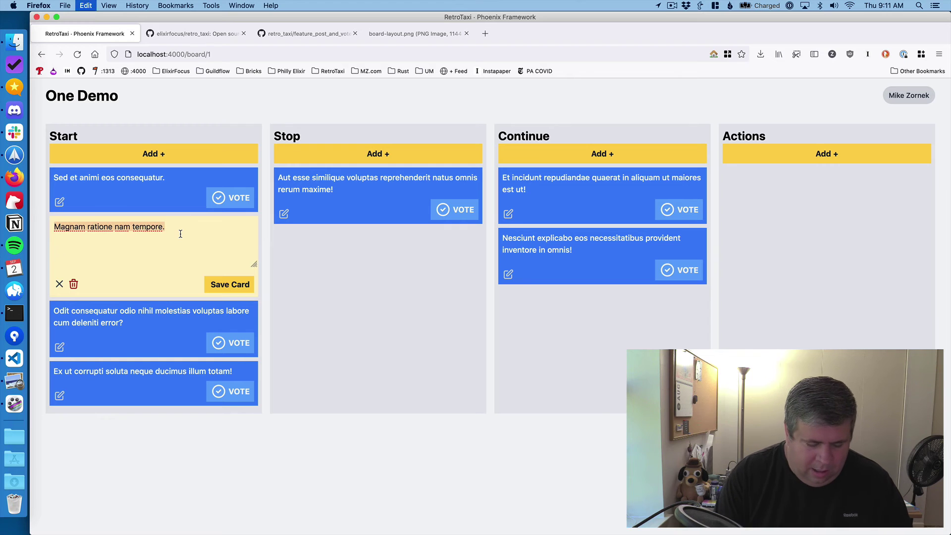
pyautogui.write('Edit here.')
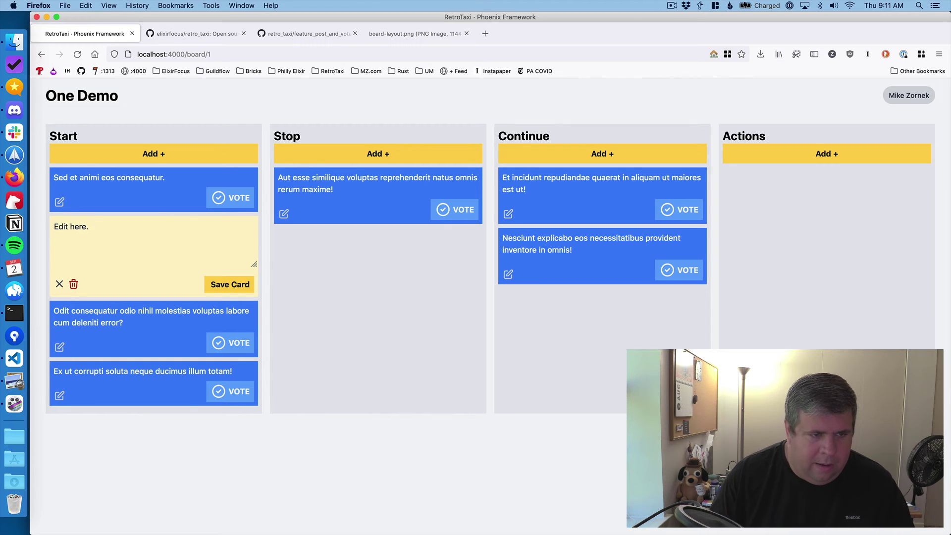
pyautogui.click(230, 285)
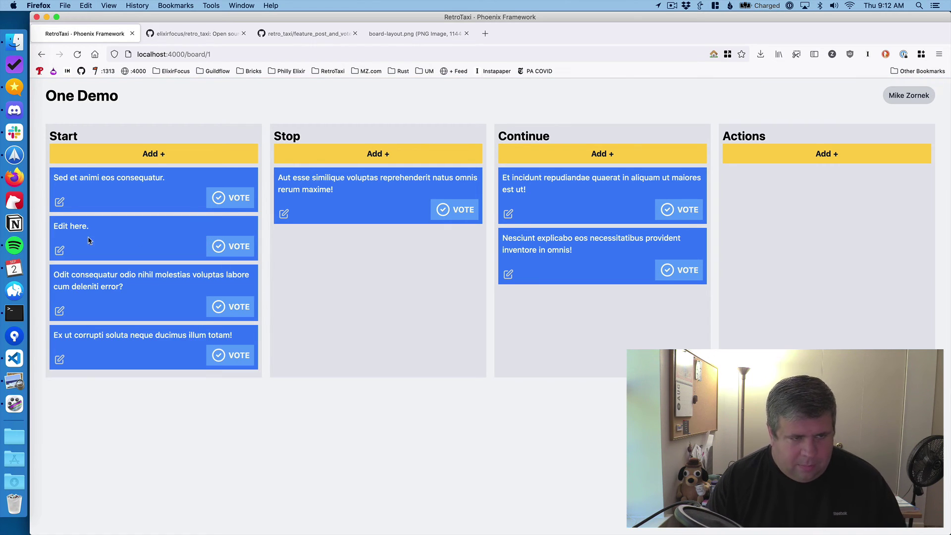
# - Delete the third Start card, after cancelling the first deletion attempt
pyautogui.click(60, 311)
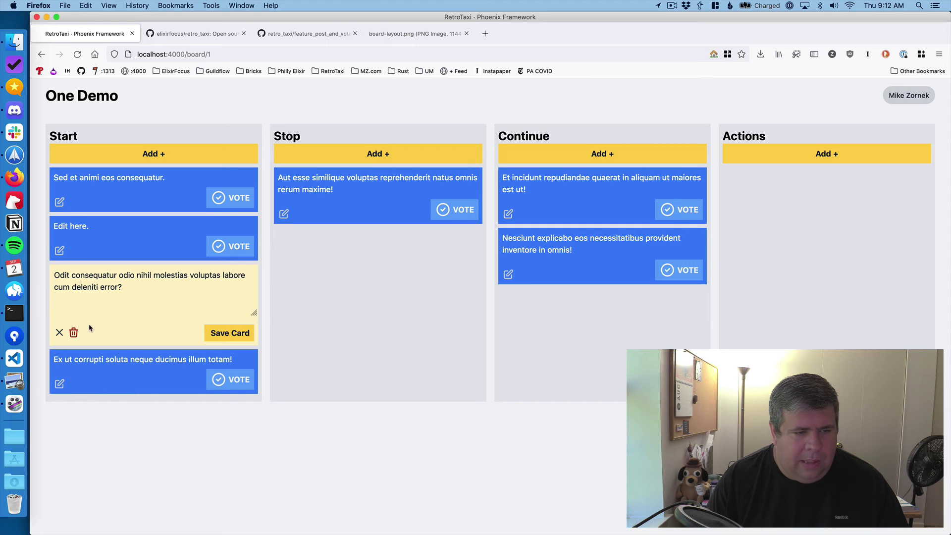
pyautogui.click(74, 333)
pyautogui.click(562, 322)
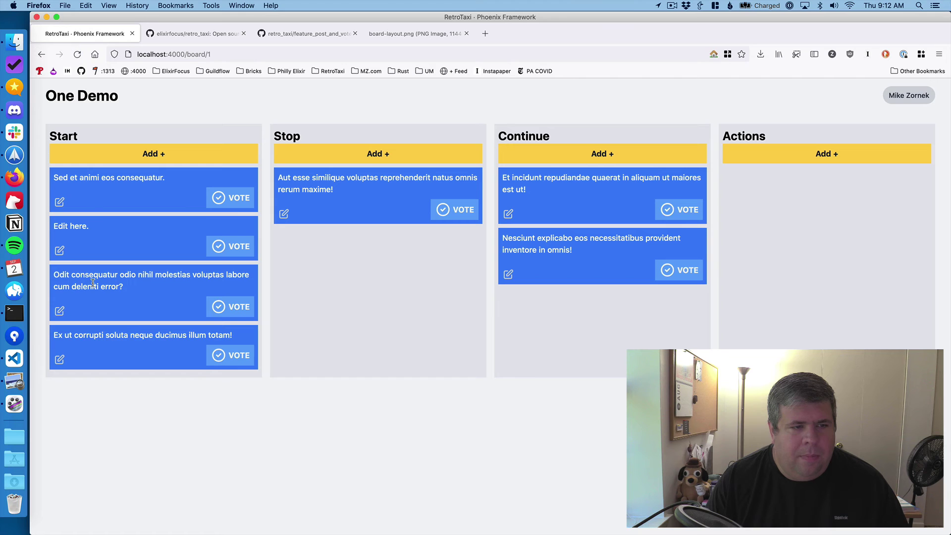
pyautogui.click(58, 312)
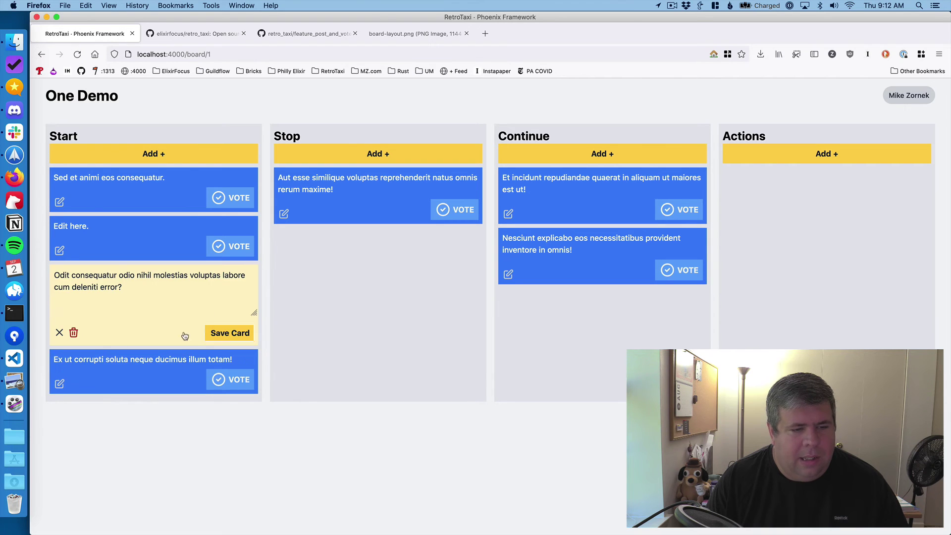
pyautogui.click(73, 332)
pyautogui.click(563, 322)
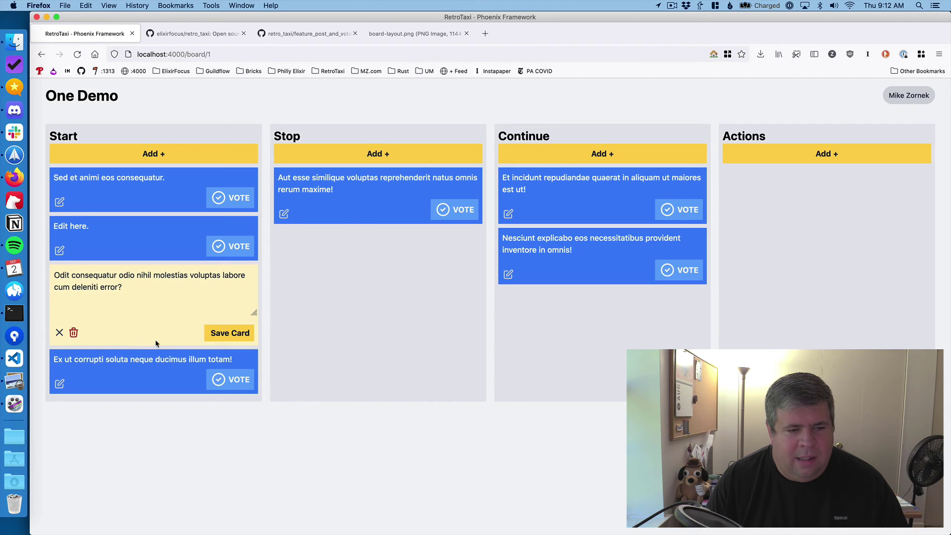